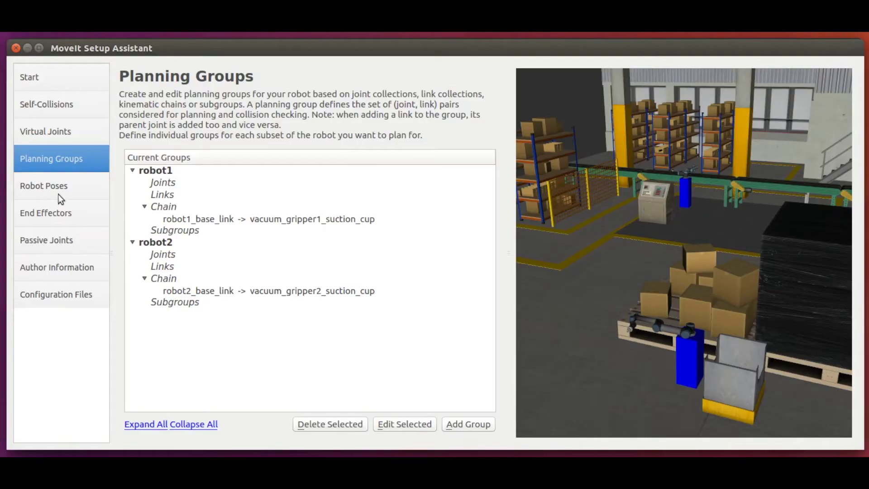
- Open the Robot Poses page, which has no poses defined yet
left_click(58, 187)
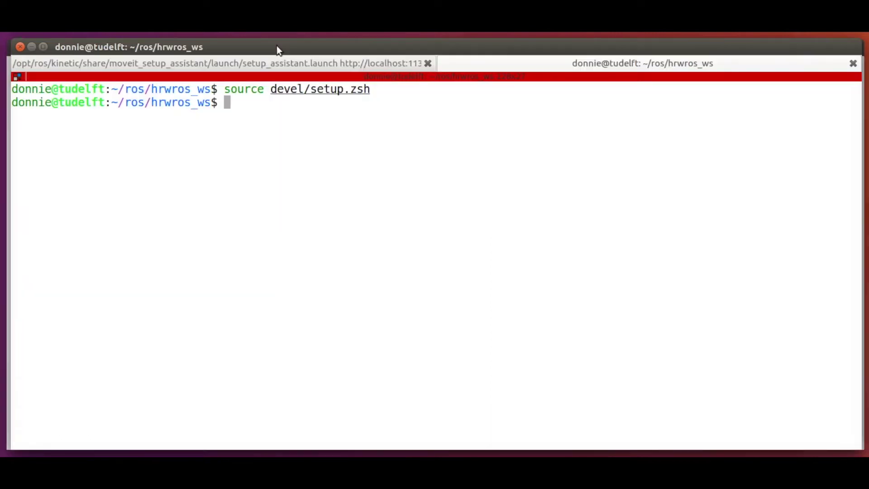
- Print the geometry_msgs/Pose message fields with rosmsg show, then return to the setup assistant
type("rosm")
key("Tab")
type("sg show geome")
key("Tab")
type("Pose")
key("Return")
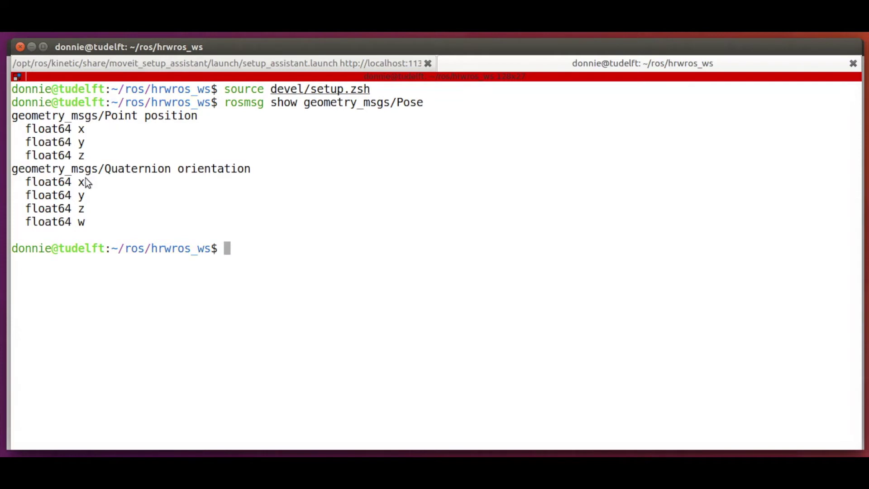
key("alt+Tab")
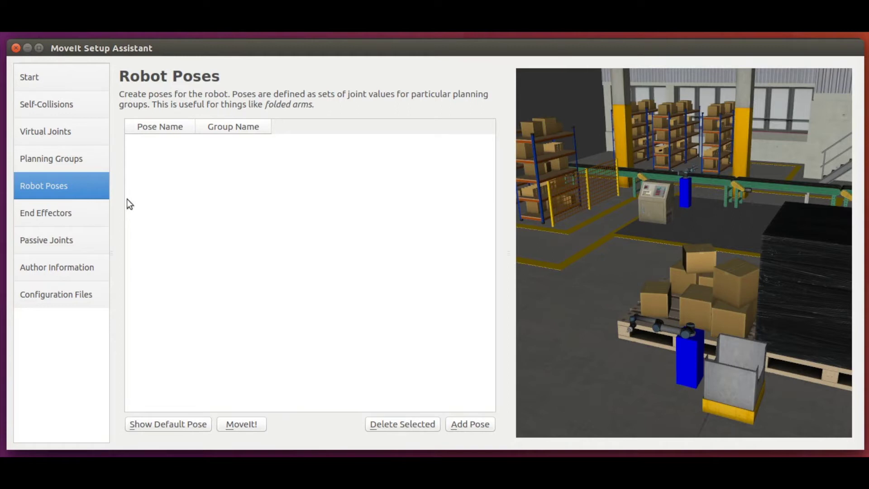
- Add a new robot1 pose and rotate its shoulder pan joint to about 0.41
left_click(476, 426)
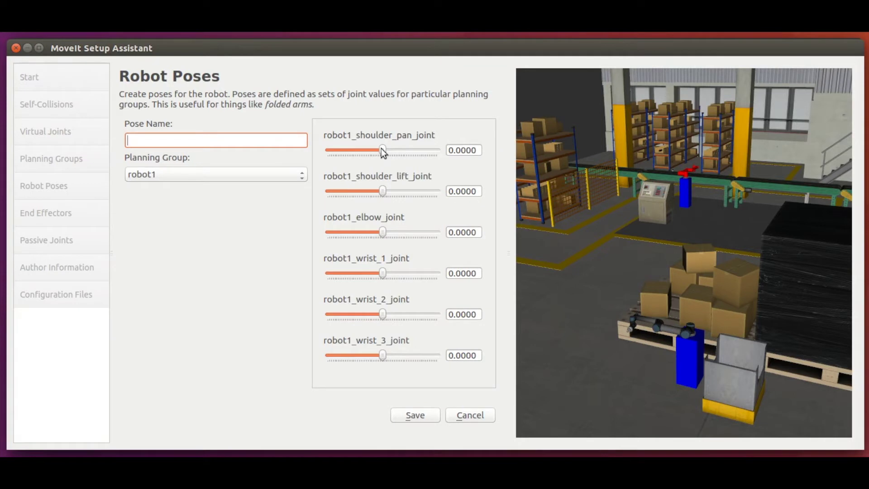
mouse_move(381, 148)
left_mouse_down()
mouse_move(390, 145)
mouse_move(382, 144)
left_mouse_up()
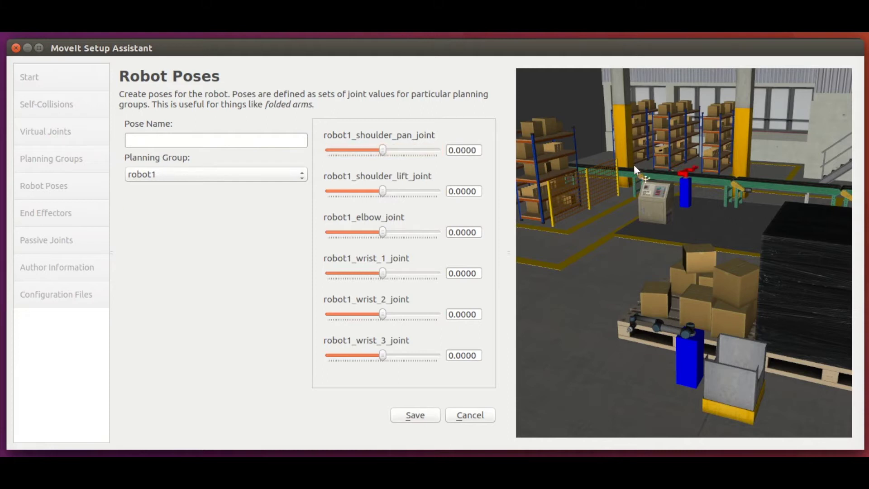
left_click_drag(634, 165, 601, 250)
scroll(593, 251, "up", 5)
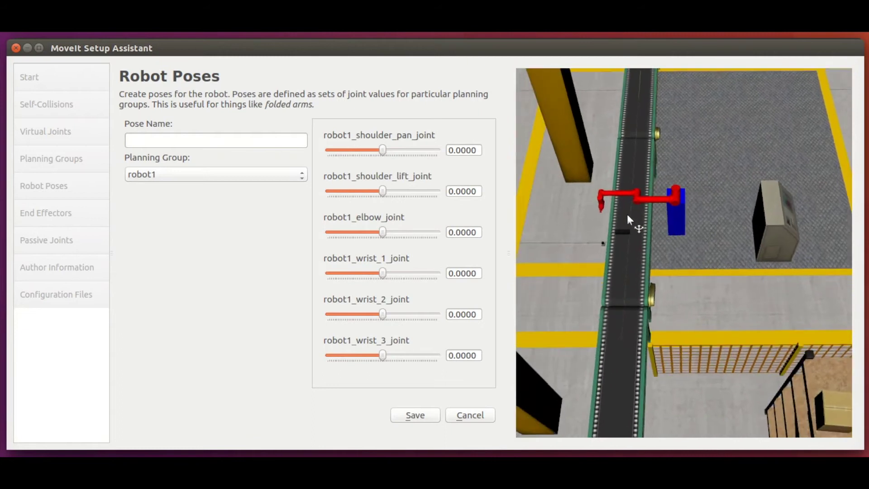
scroll(628, 219, "up", 3)
left_click_drag(618, 214, 681, 220)
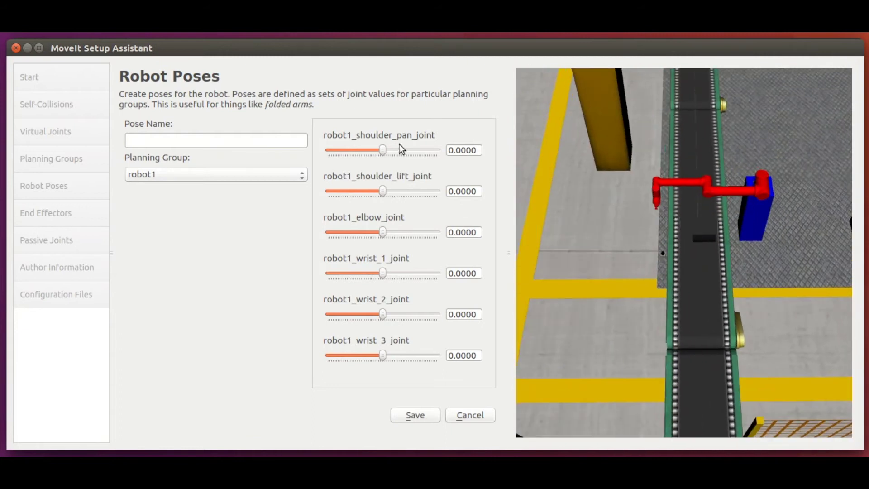
left_click_drag(381, 147, 388, 152)
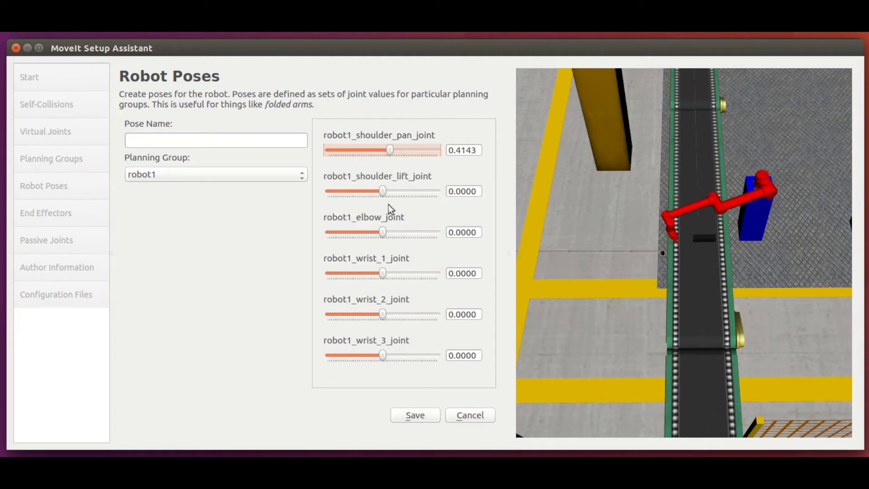
- Set robot1's shoulder lift and wrist 1 joints to -1.57 each
left_click_drag(448, 191, 479, 192)
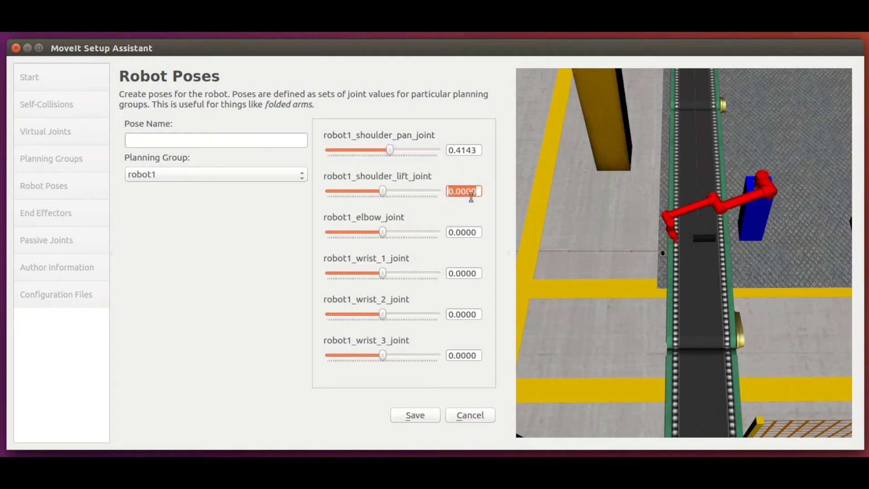
type("-1.57")
key("Return")
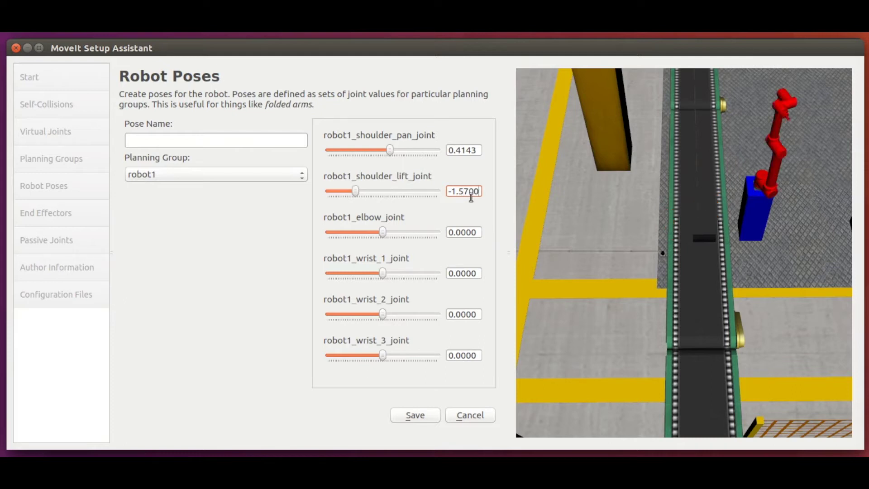
left_click_drag(654, 136, 706, 161)
left_click(455, 272)
double_click(454, 271)
type("-1.57")
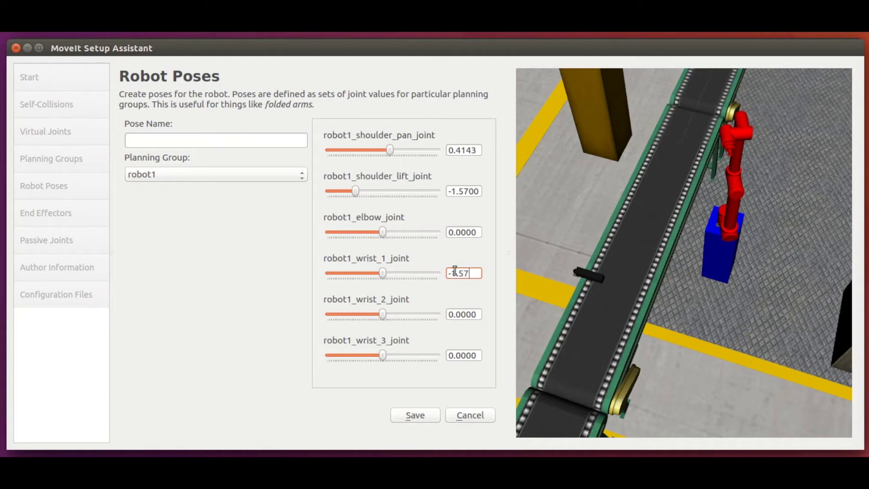
key("Return")
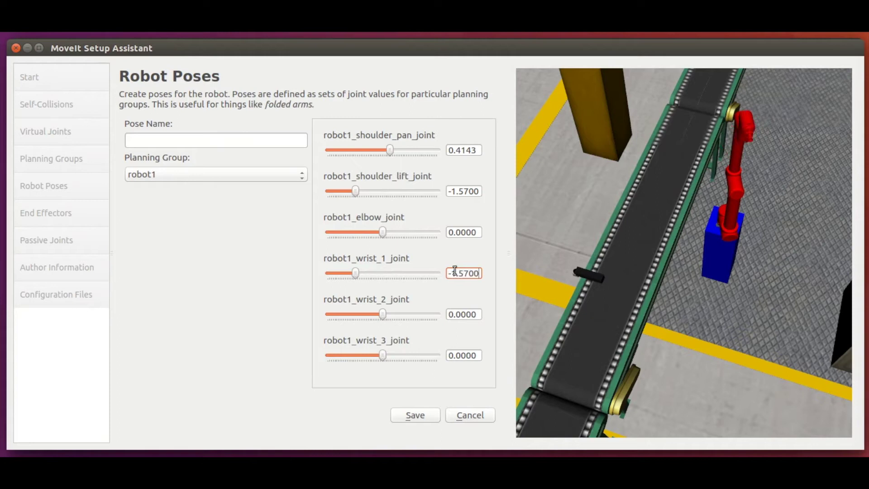
- Name the pose R1Up and save it
left_click(186, 138)
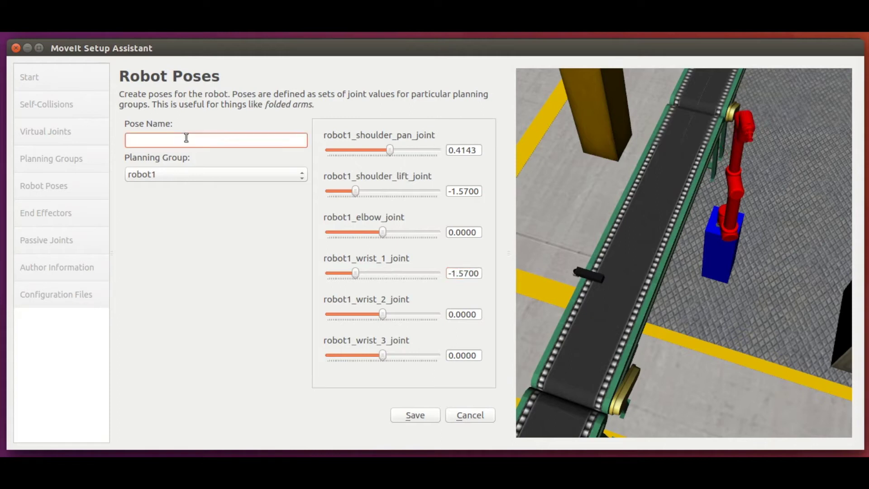
type("R1Up")
left_click(421, 415)
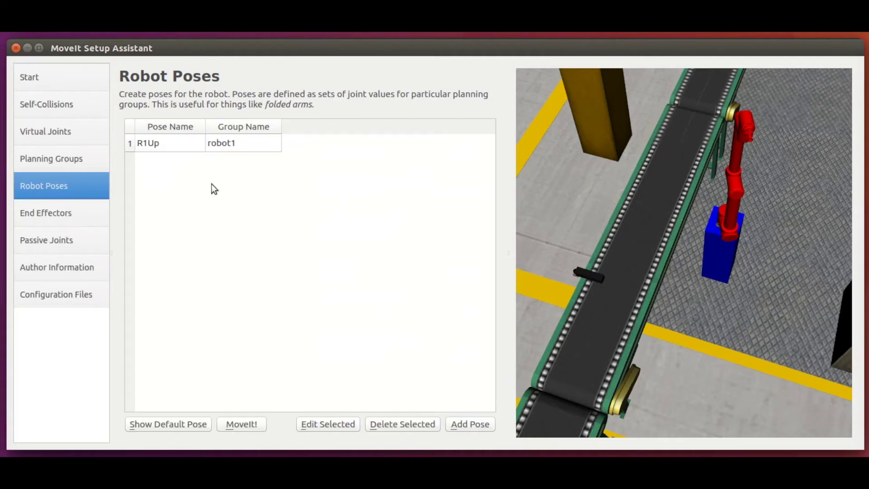
- Add a new pose for the robot2 planning group named R2Up
left_click(472, 424)
left_click(236, 176)
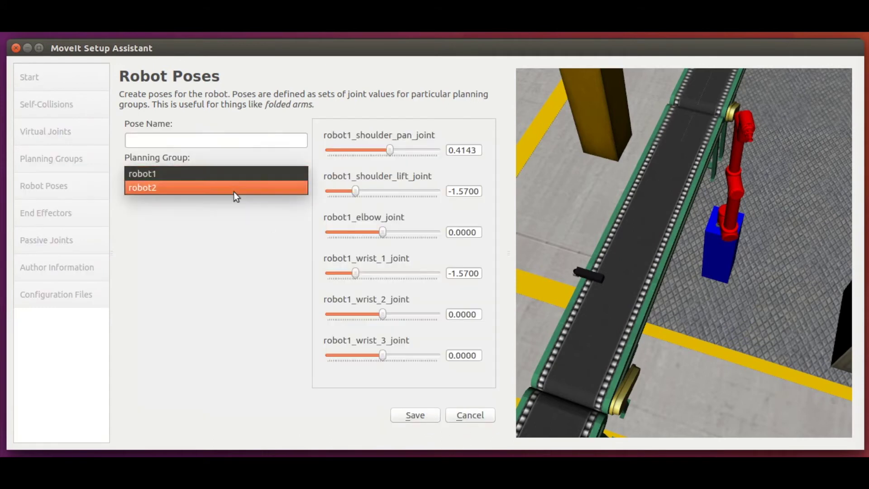
left_click(234, 192)
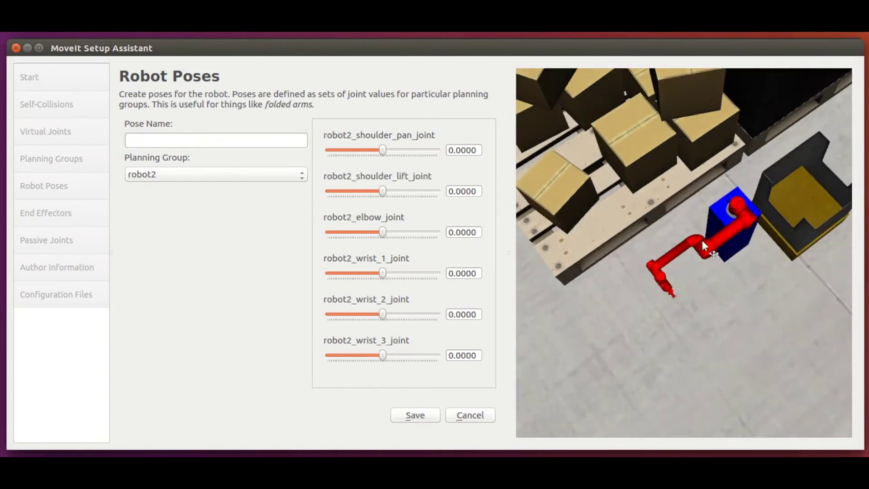
left_click(211, 139)
type("R2Up")
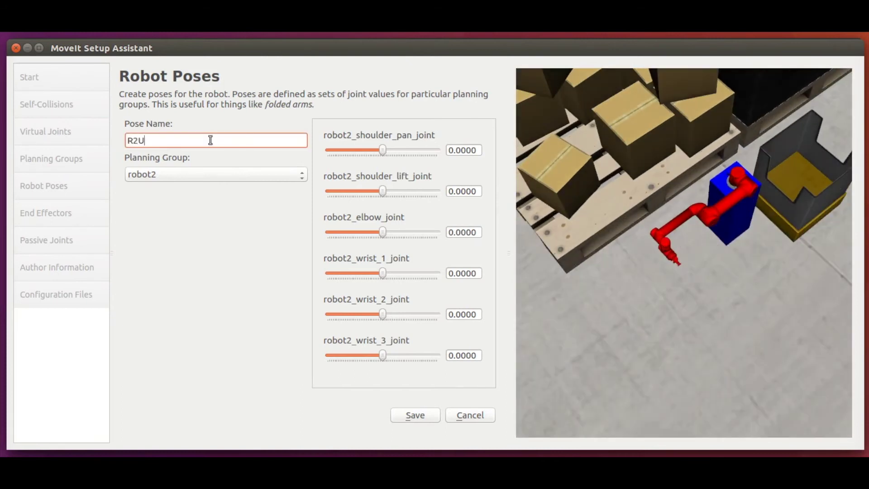
- Set robot2's shoulder pan 0.4143, shoulder lift -1.57 and wrist 1 -1.57
left_click(464, 150)
type("0.4143")
key("Return")
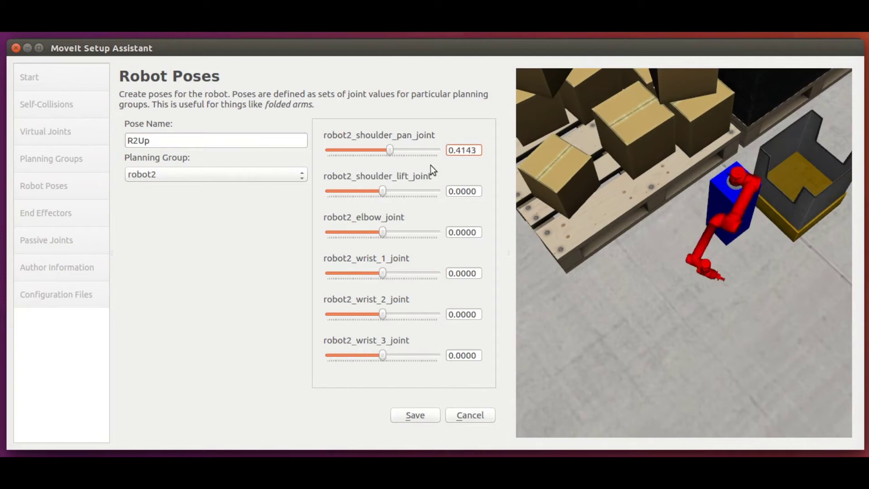
left_click(463, 191)
type("-1.57")
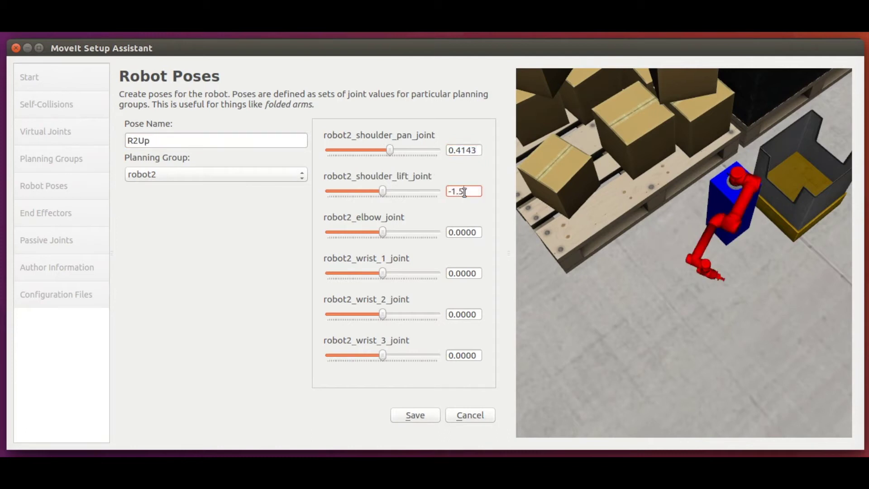
key("Return")
left_click(462, 273)
type("-1.57")
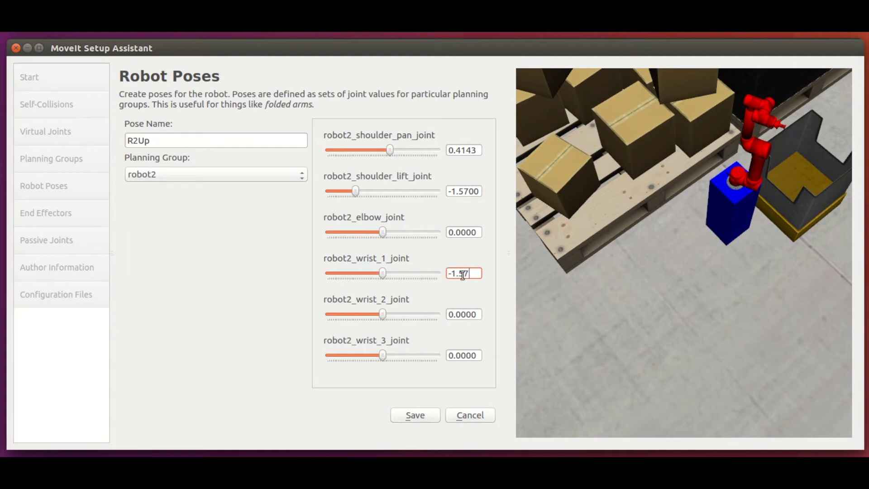
key("Return")
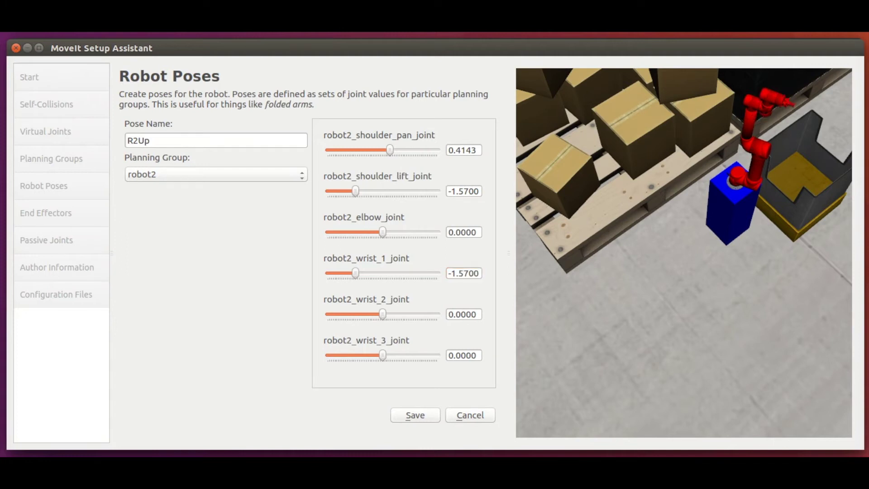
left_click_drag(808, 221, 738, 231)
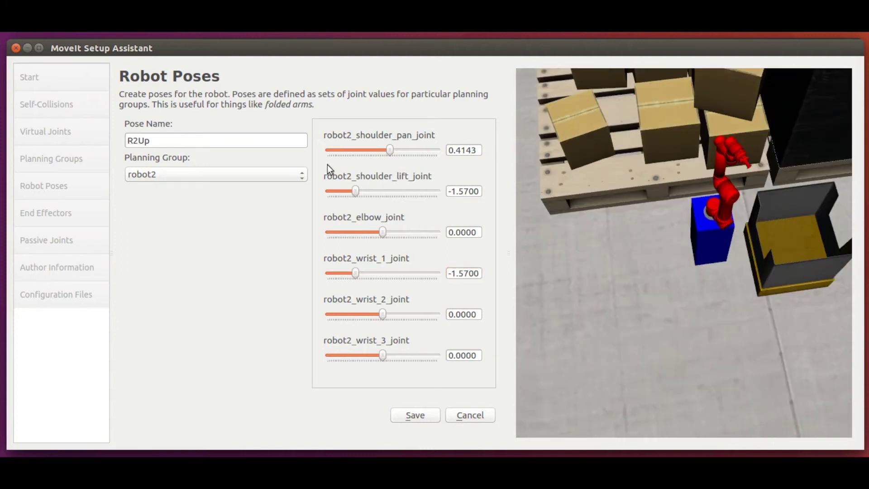
- Save the R2Up pose, then preview the robots in default and upright poses
left_click(436, 413)
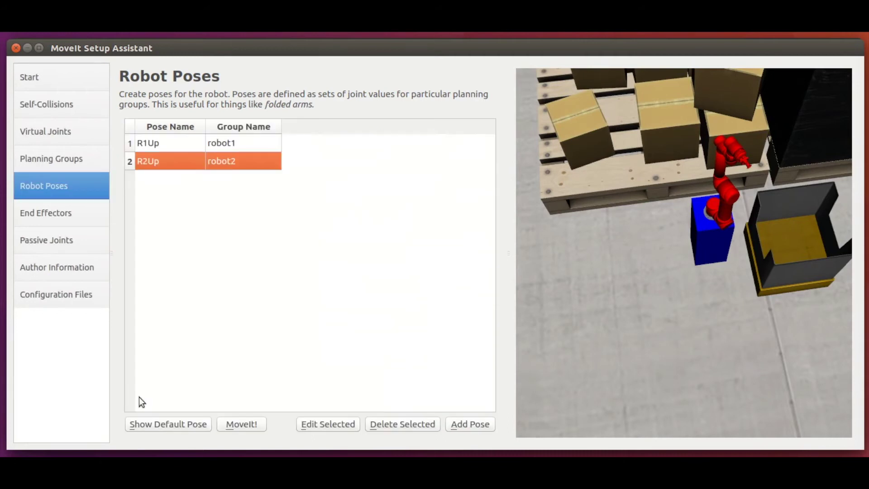
left_click(159, 428)
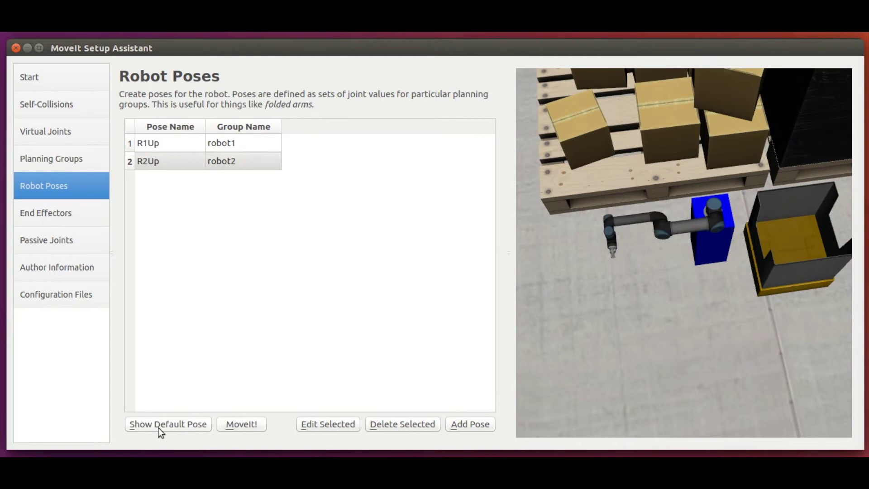
left_click(253, 425)
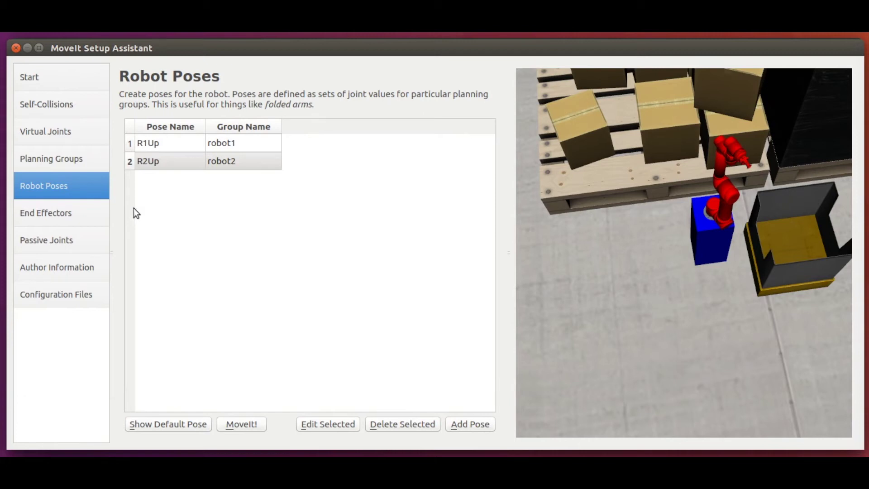
- Open the End Effectors page and zoom and tilt the view onto the gripper
left_click(60, 215)
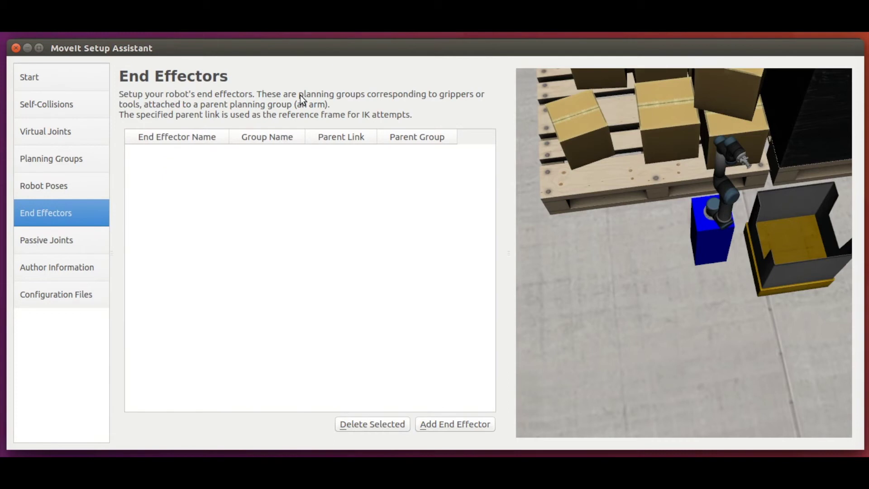
scroll(741, 193, "up", 8)
left_click_drag(724, 134, 718, 168)
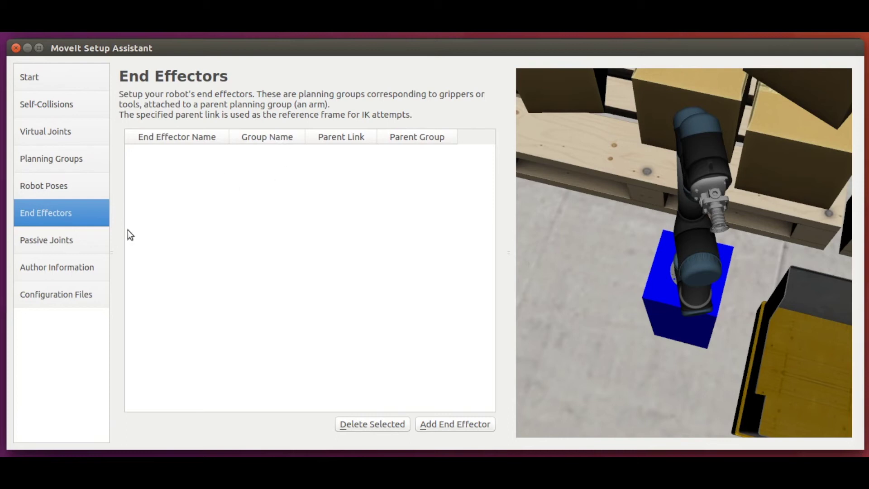
- Open Passive Joints and scroll through the Active Joints list, leaving all joints active
left_click(69, 243)
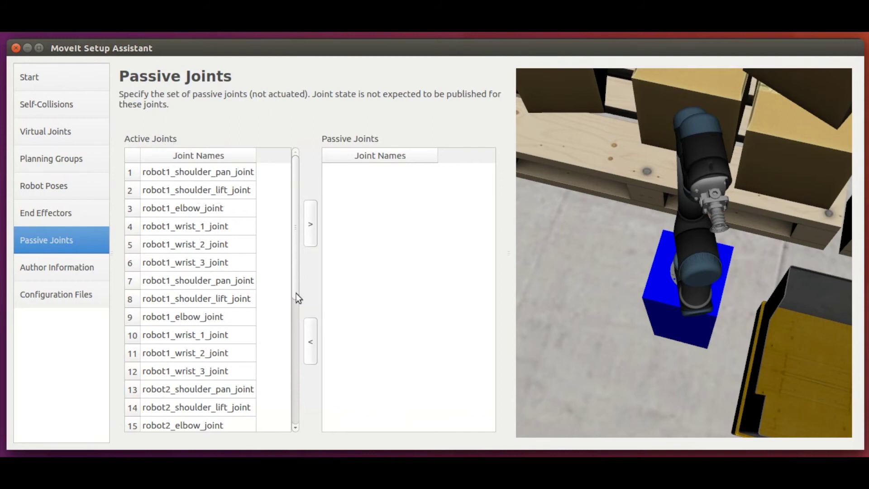
left_click_drag(296, 284, 297, 364)
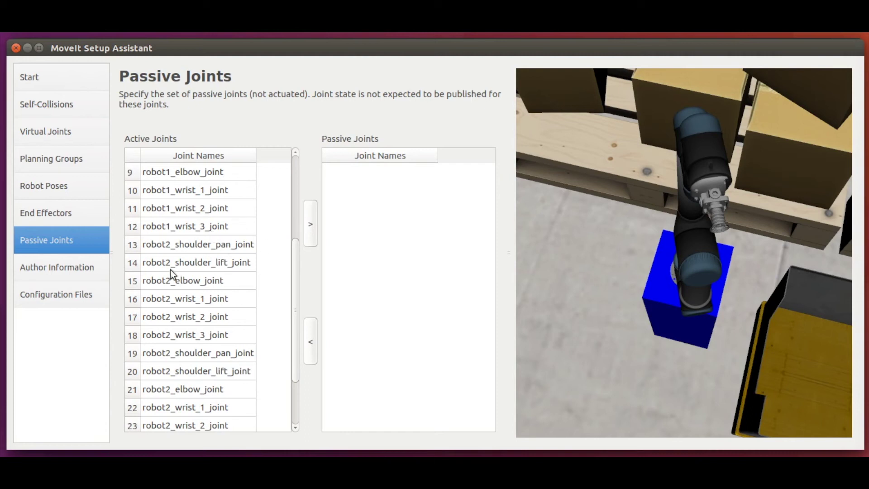
- Enter the maintainer's name and e-mail under Author Information, then open Configuration Files
left_click(89, 269)
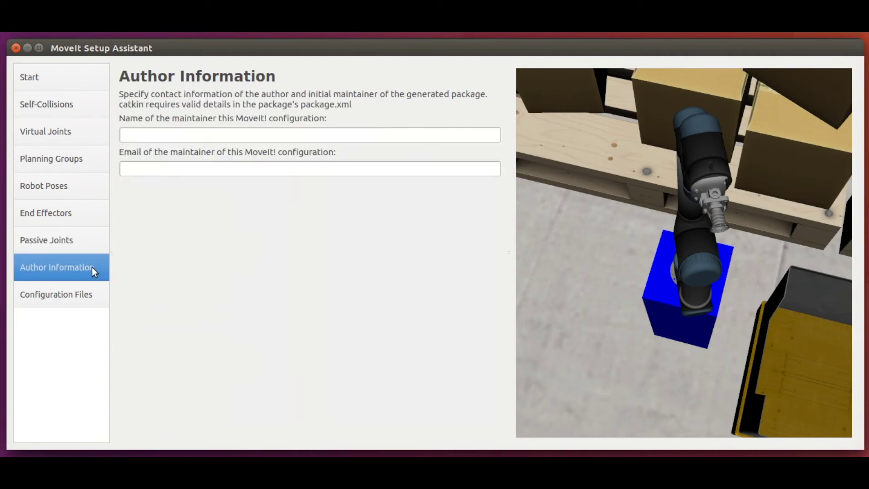
left_click(140, 138)
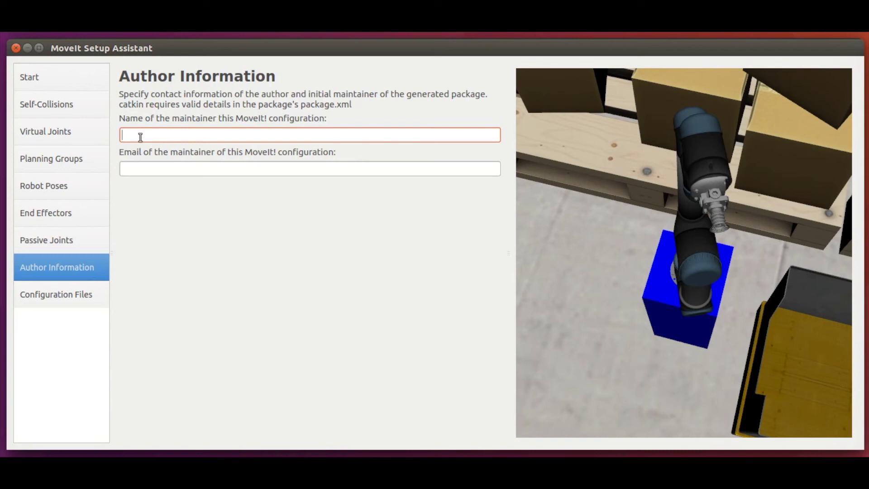
type("Mukunda Bharatheesha")
key("Tab")
type("bruce@wayne.ba")
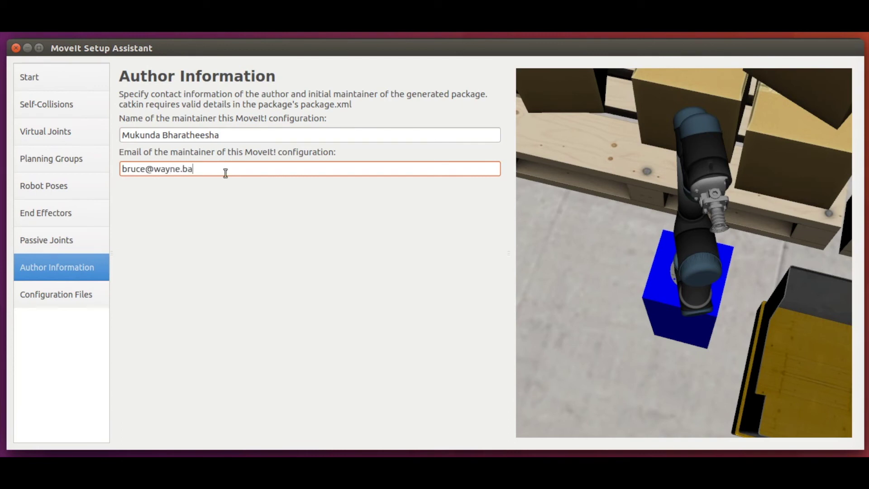
left_click(61, 295)
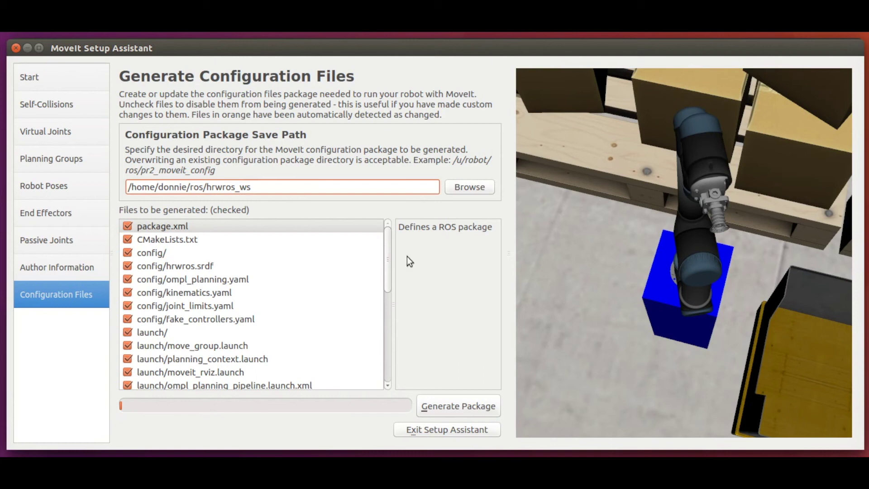
- Scroll through the Files to be generated list to check every file is selected
mouse_move(386, 266)
left_mouse_down()
mouse_move(387, 365)
mouse_move(388, 256)
left_mouse_up()
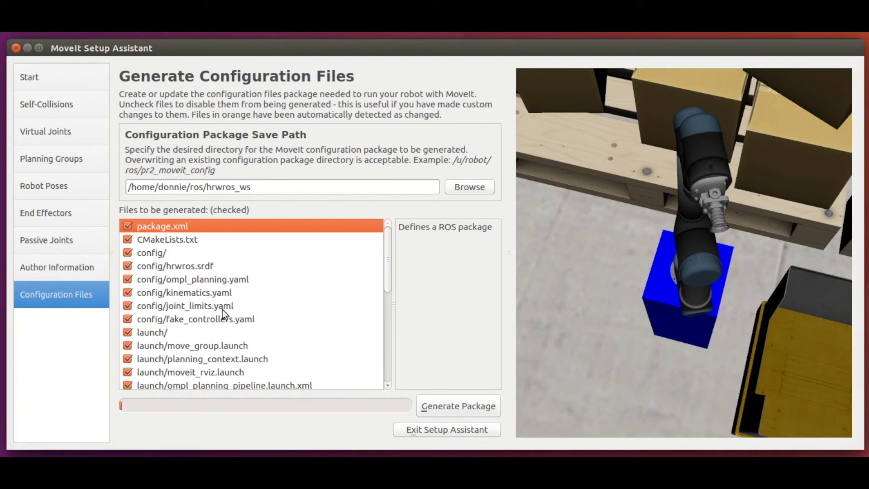
- Save to hrwros_ws/src/hrwros/hrwros_moveit_config and generate the package despite missing end effectors
left_click(260, 189)
type("/src/hrwros/hrwro")
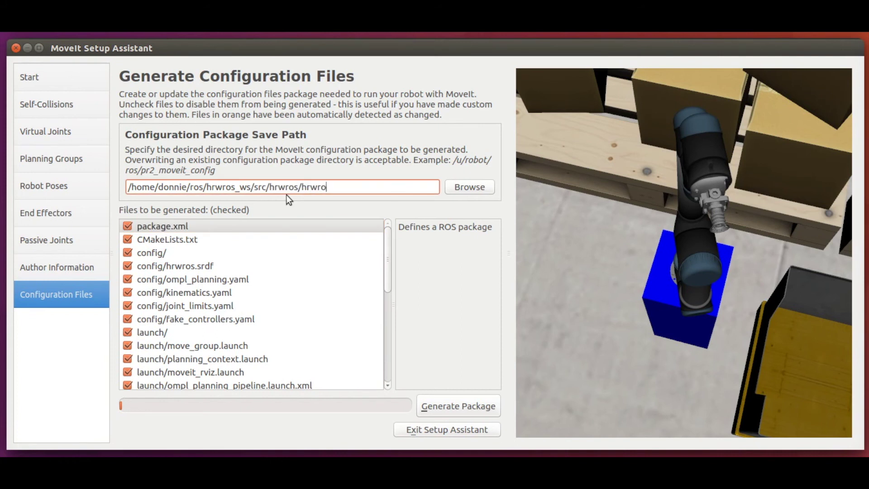
type("s_moveit_config")
left_click(455, 406)
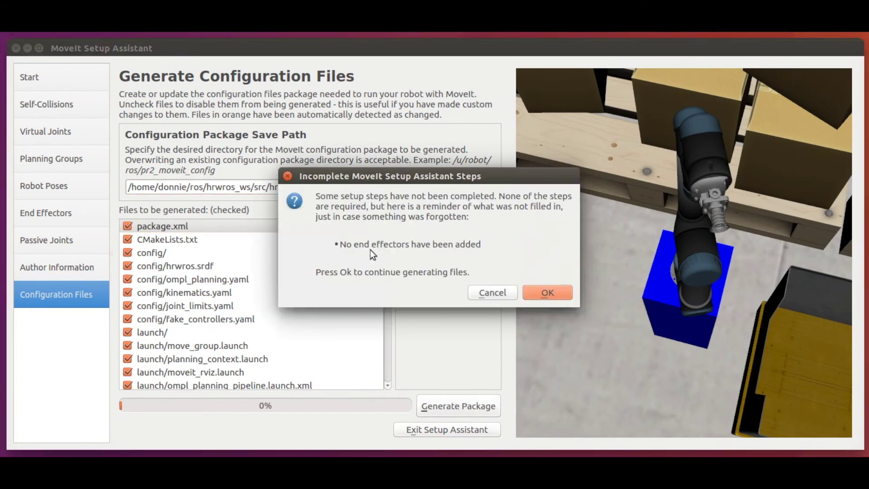
left_click(547, 293)
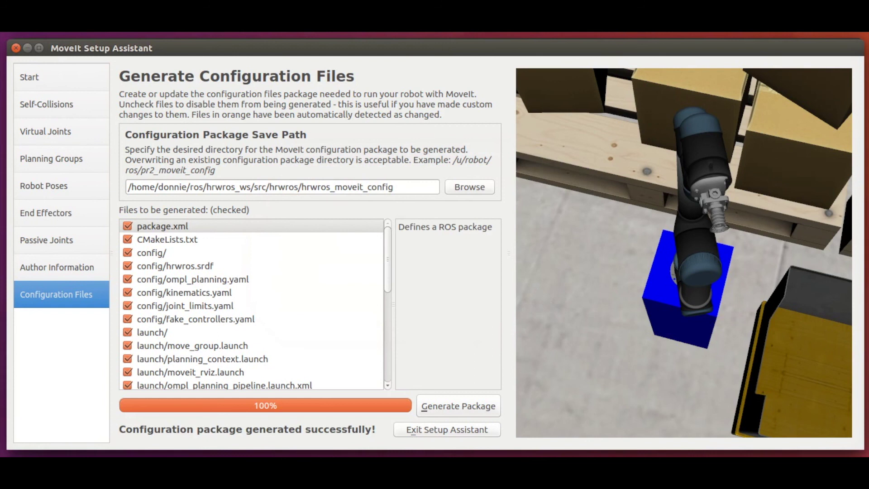
- Quit the setup assistant and enter the src/hrwros/hrwros_moveit_config package folder in a cleared terminal
left_click(438, 428)
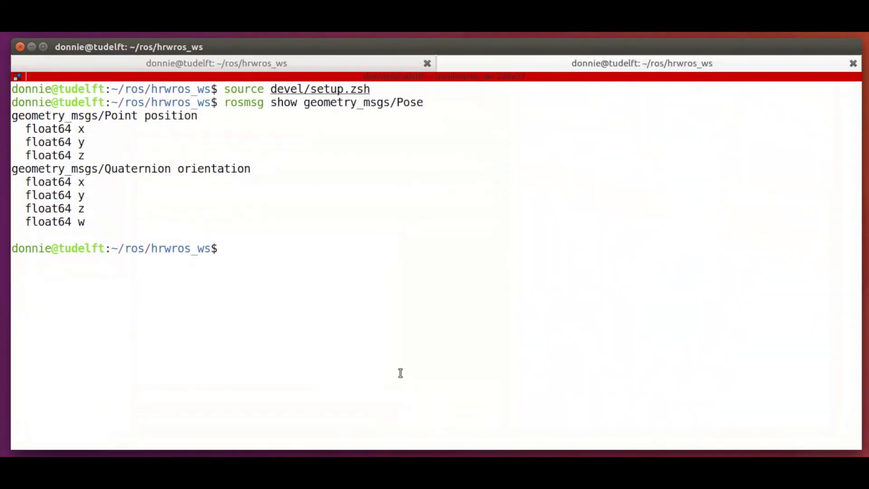
left_click(311, 61)
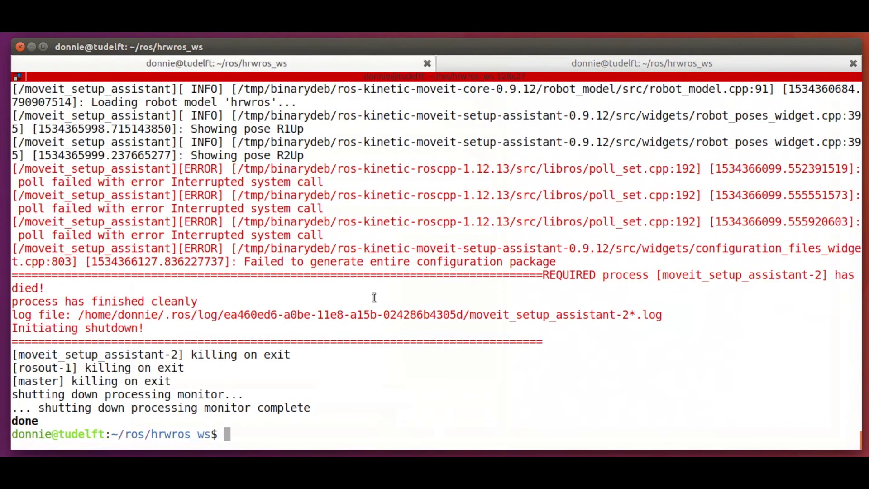
key("ctrl+l")
type("cd ")
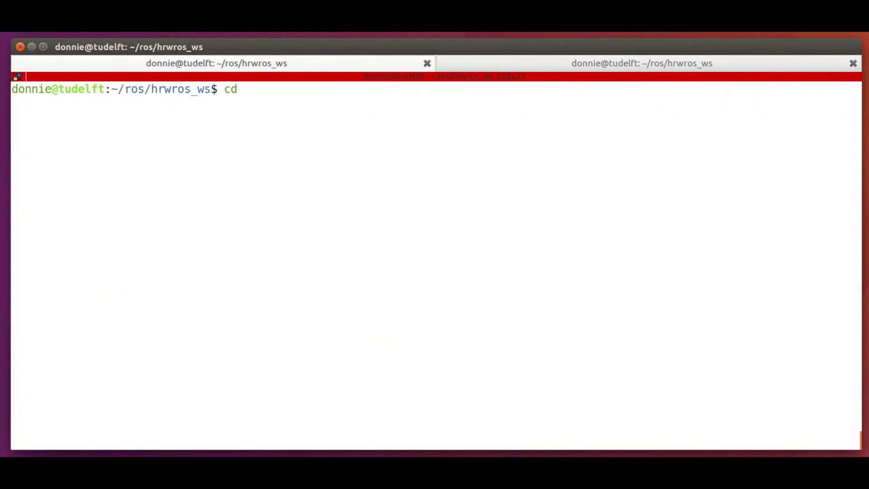
type("src/hrwros/")
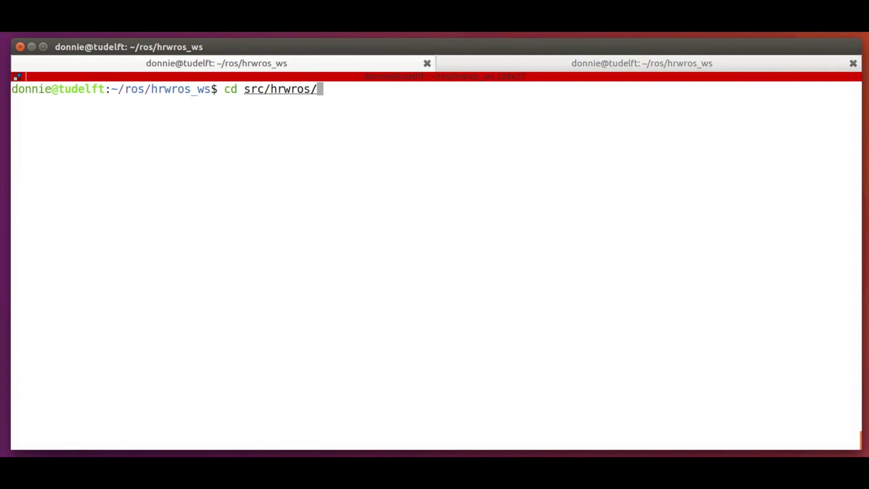
type("hrwros_moveit_config")
key("Return")
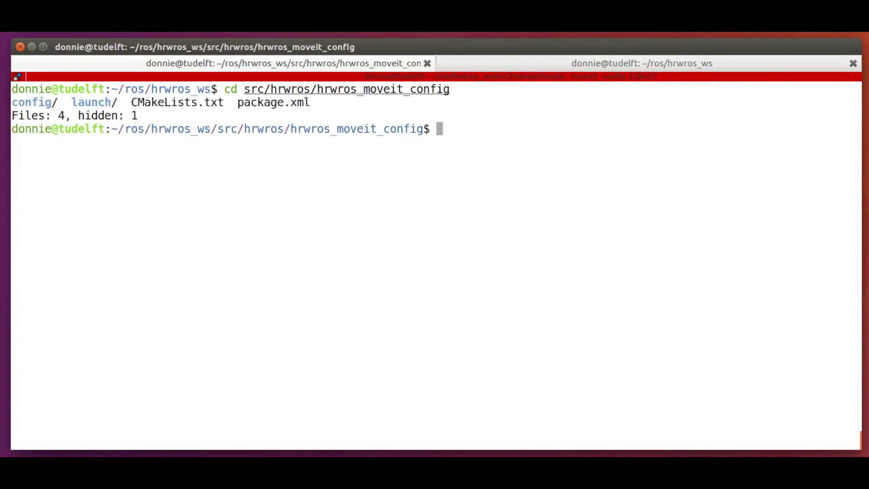
- List the config folder and highlight its file names through ompl_planning.yaml
type("cd config")
key("Return")
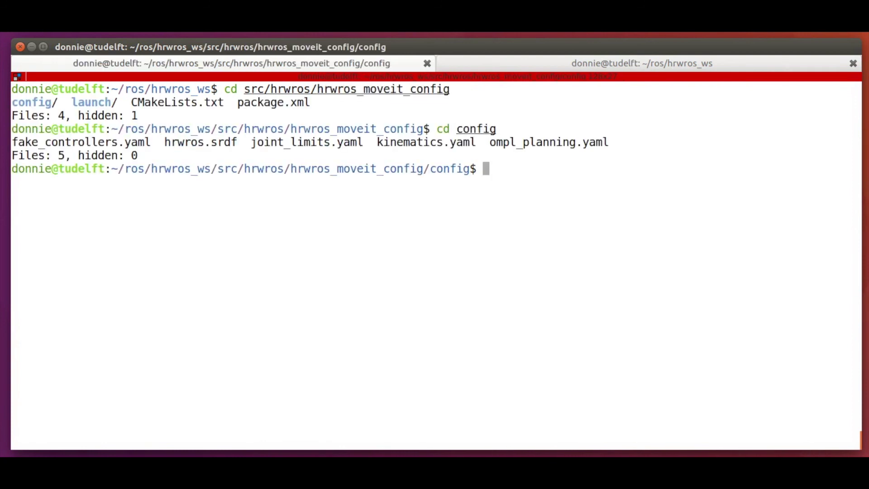
left_click_drag(12, 141, 607, 141)
left_click(531, 181)
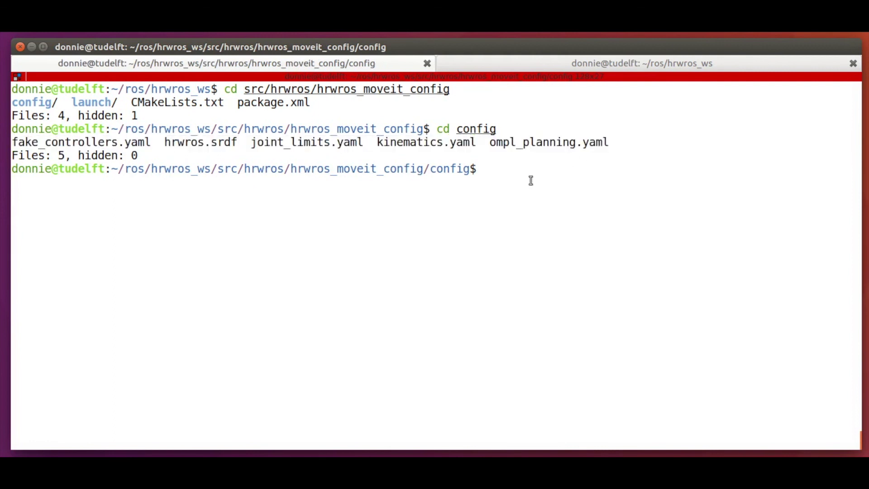
- List the launch folder's 18 files and select the move_group.launch file name
type("cd ../launch")
key("Return")
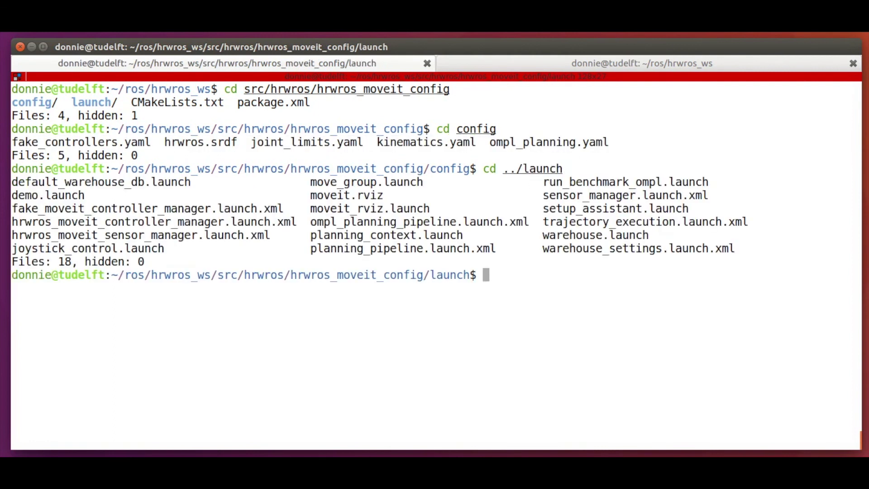
left_click_drag(16, 181, 735, 247)
left_click(445, 211)
left_click_drag(311, 182, 422, 184)
double_click(378, 181)
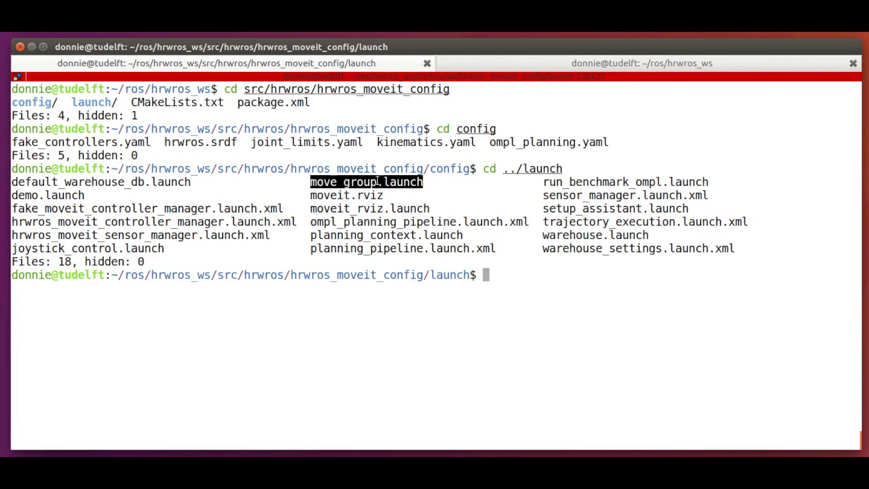